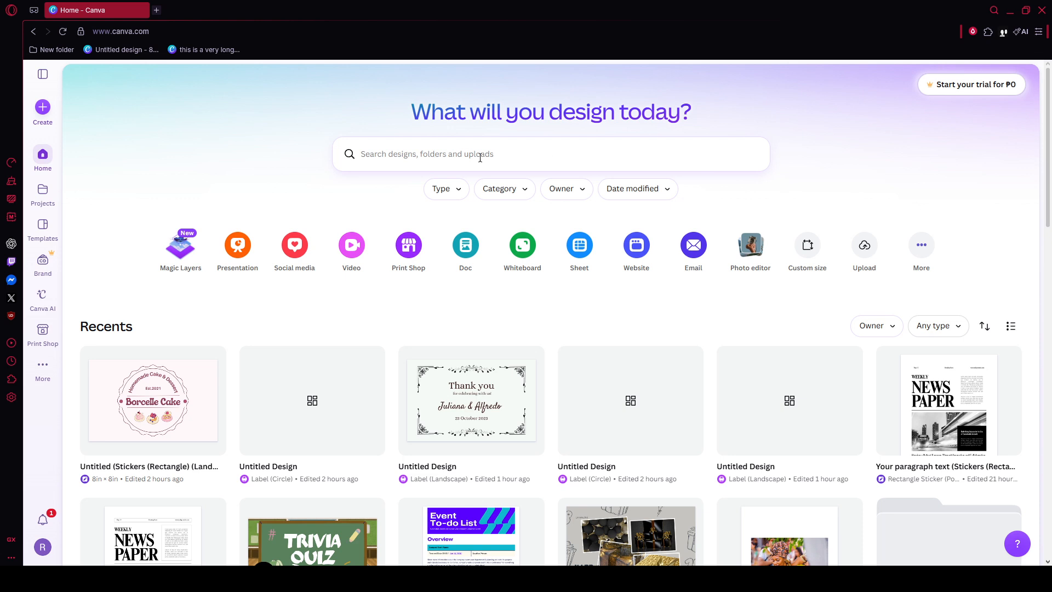
click(652, 155)
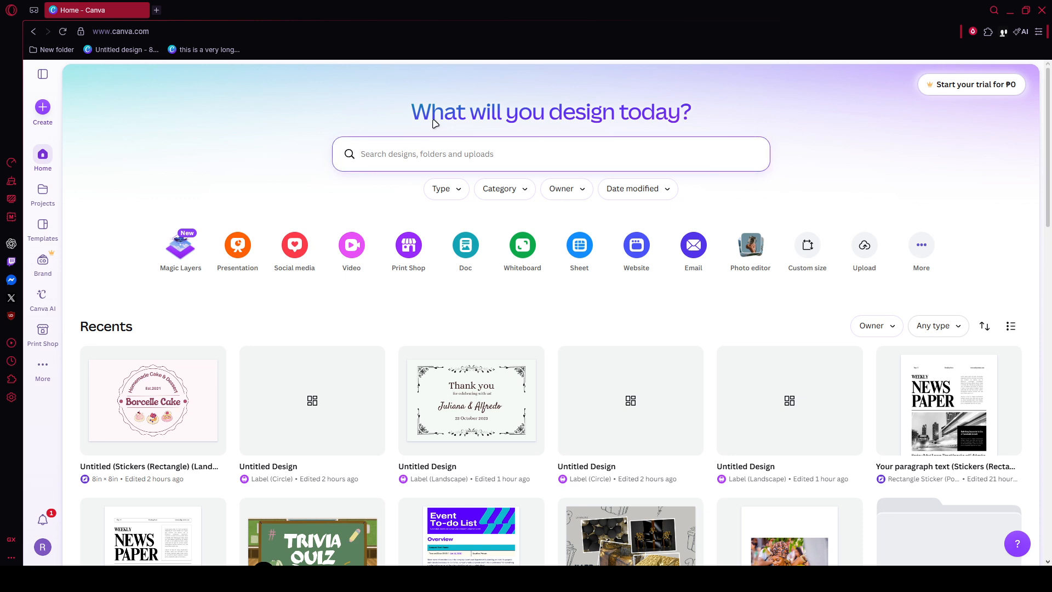
click(406, 116)
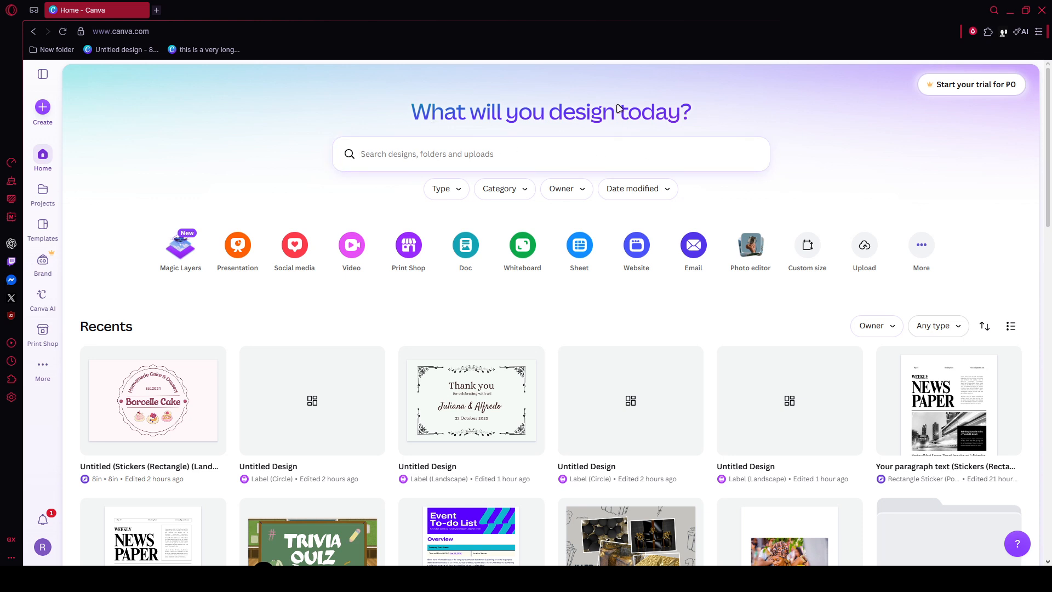
click(432, 143)
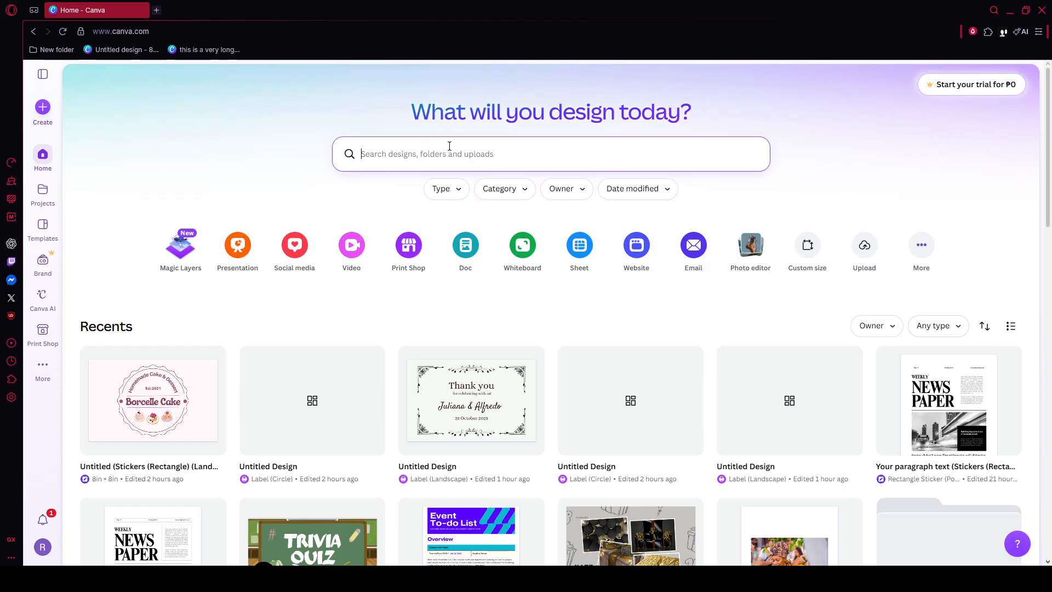
Step: Create a new blank Presentation design
click(43, 108)
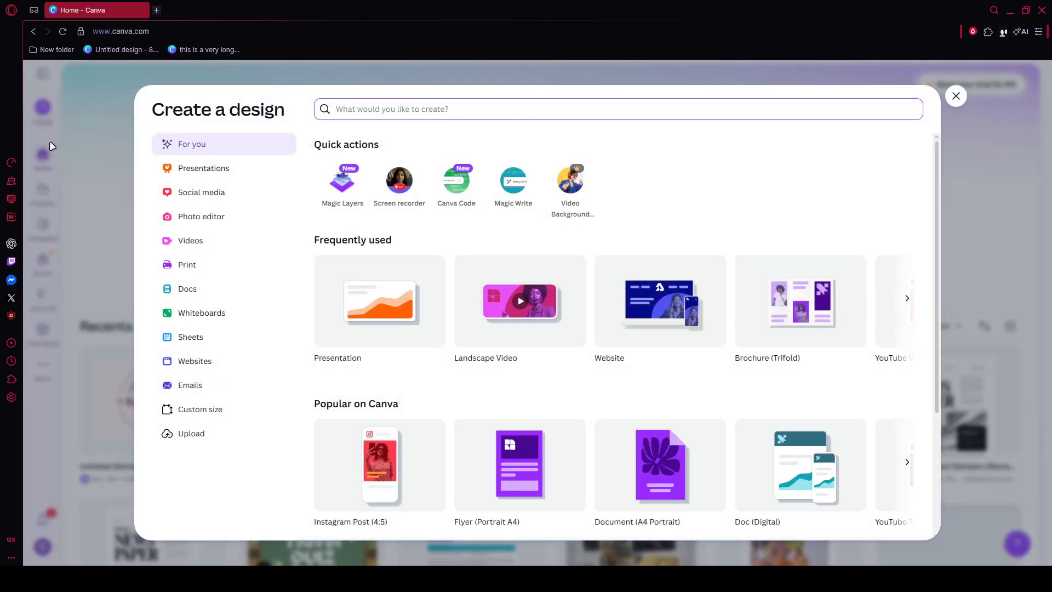
click(223, 169)
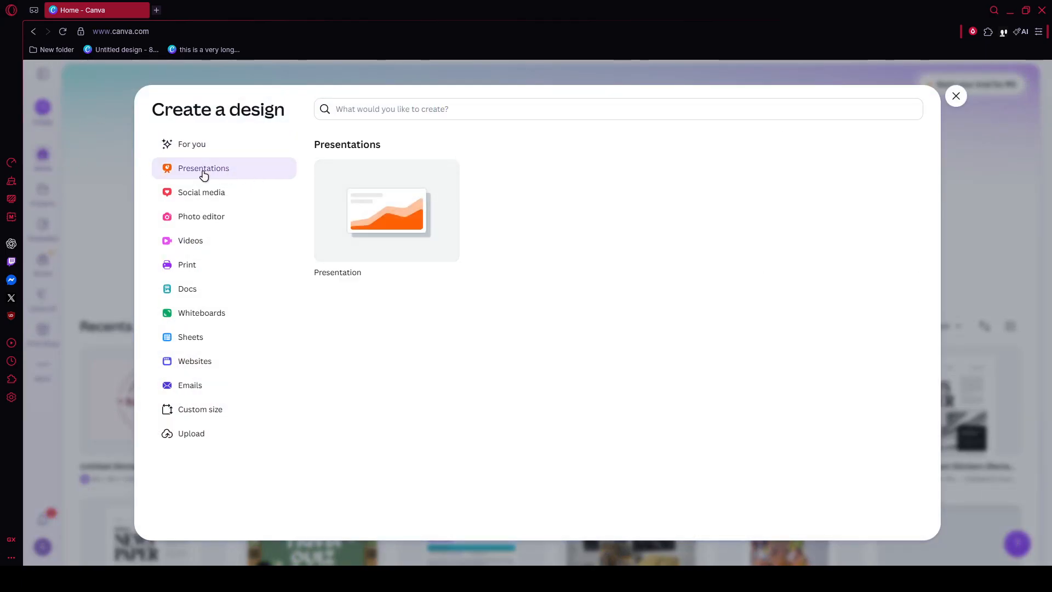
click(260, 199)
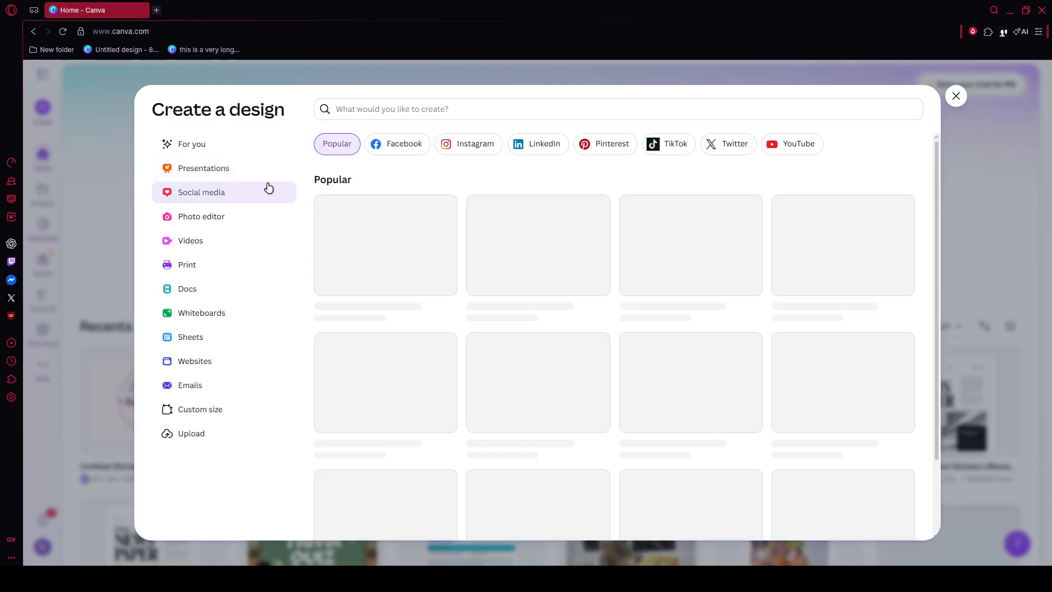
click(240, 175)
click(370, 207)
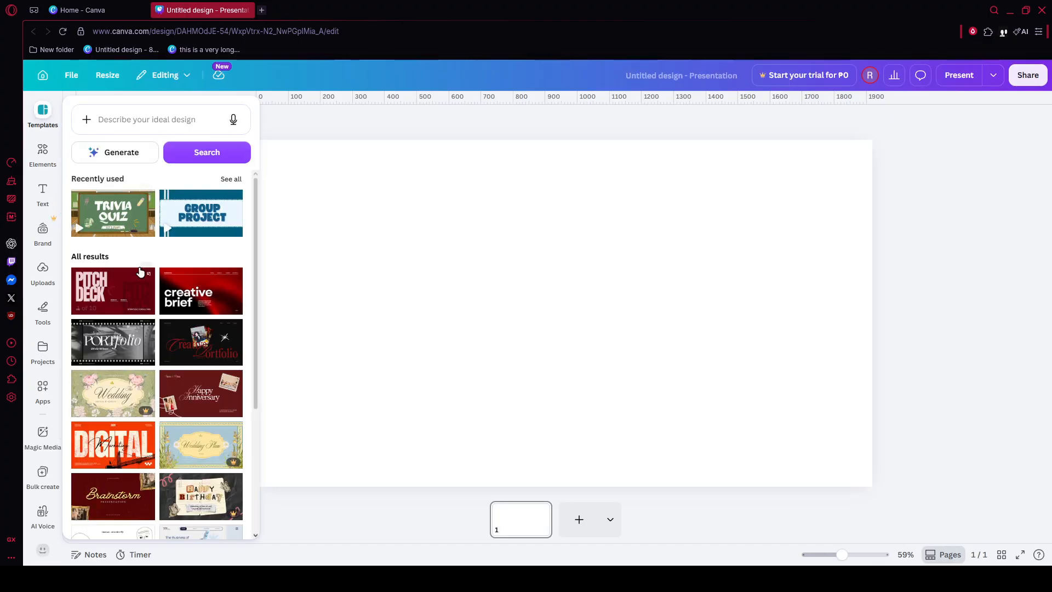
Step: Apply all 10 pages of the Orange and Black Bold Grunge Digital Marketing Presentation template to the design
scroll(139, 365, down, 1)
scroll(139, 365, down, 1)
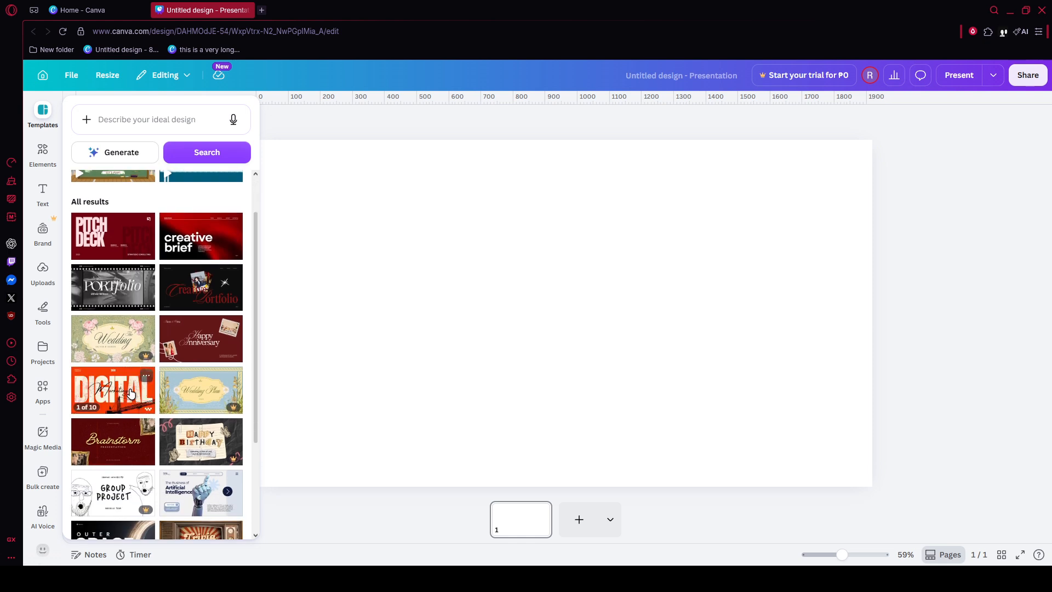
click(131, 393)
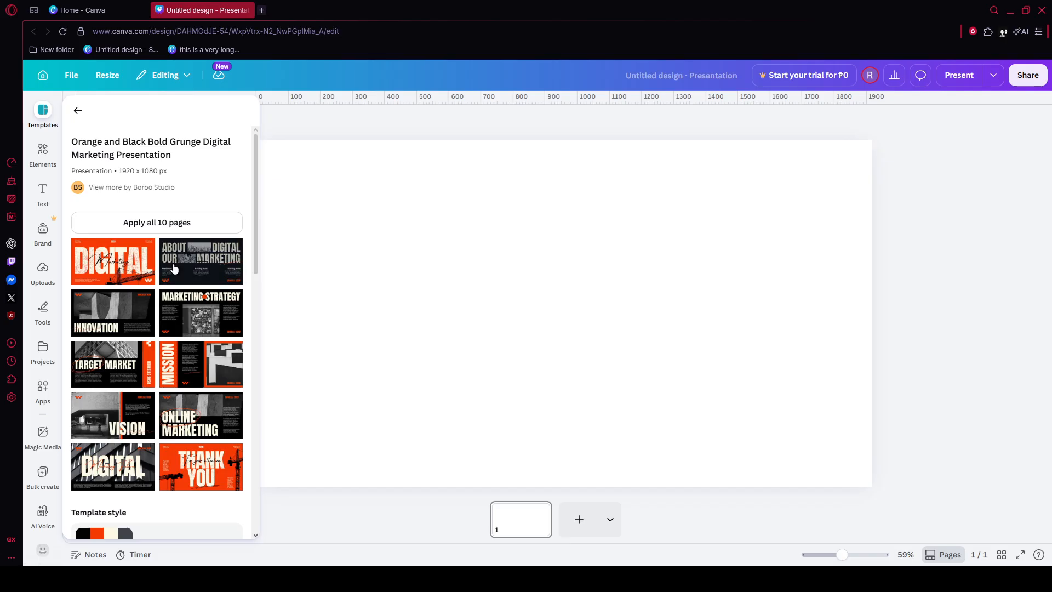
click(122, 269)
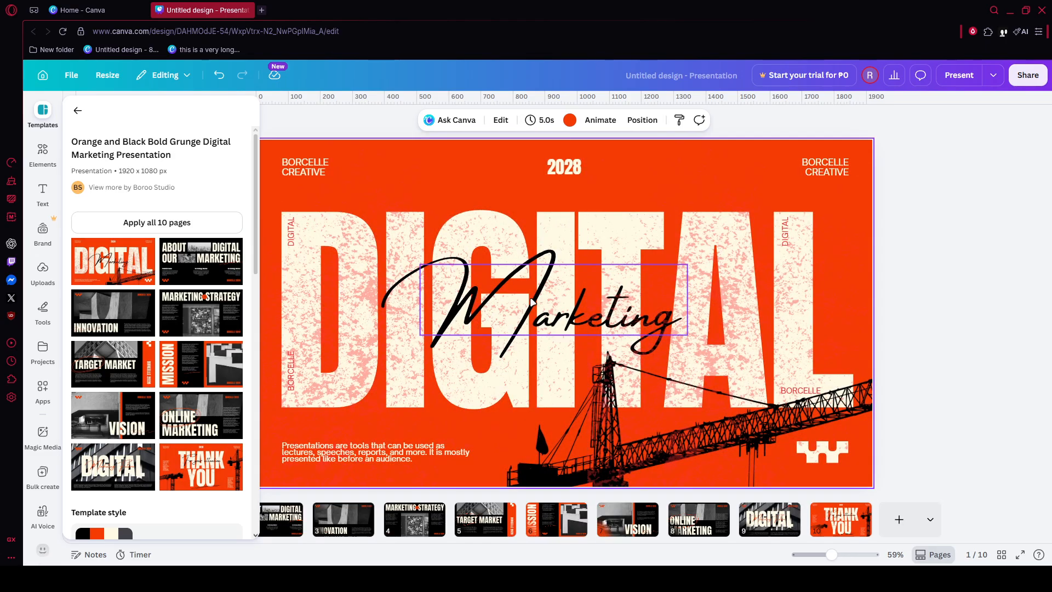
Step: Replace the script text "Marketing" on the cover page with "this is the new text"
click(531, 301)
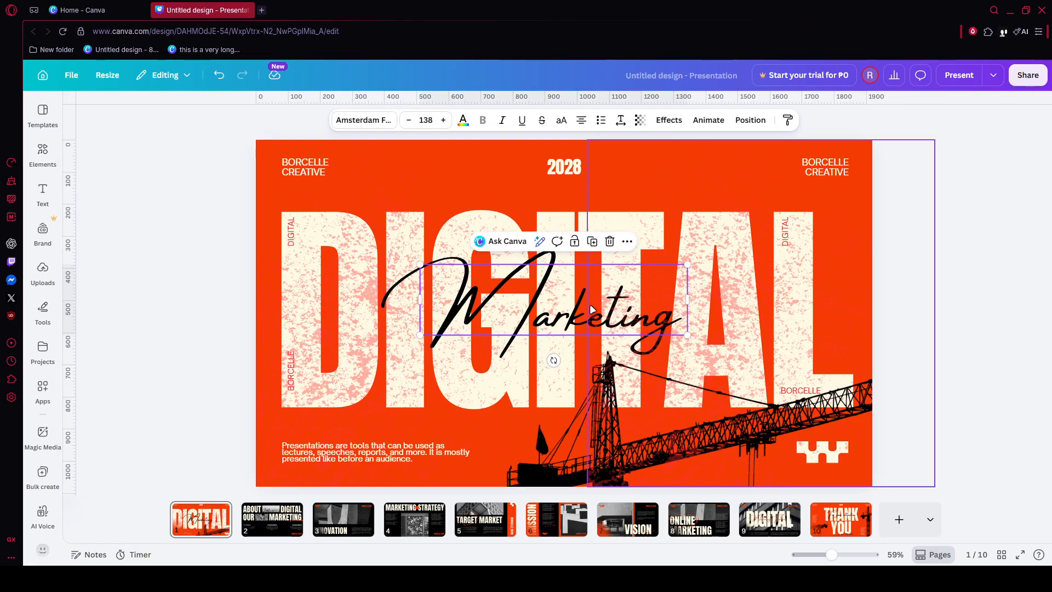
double_click(550, 301)
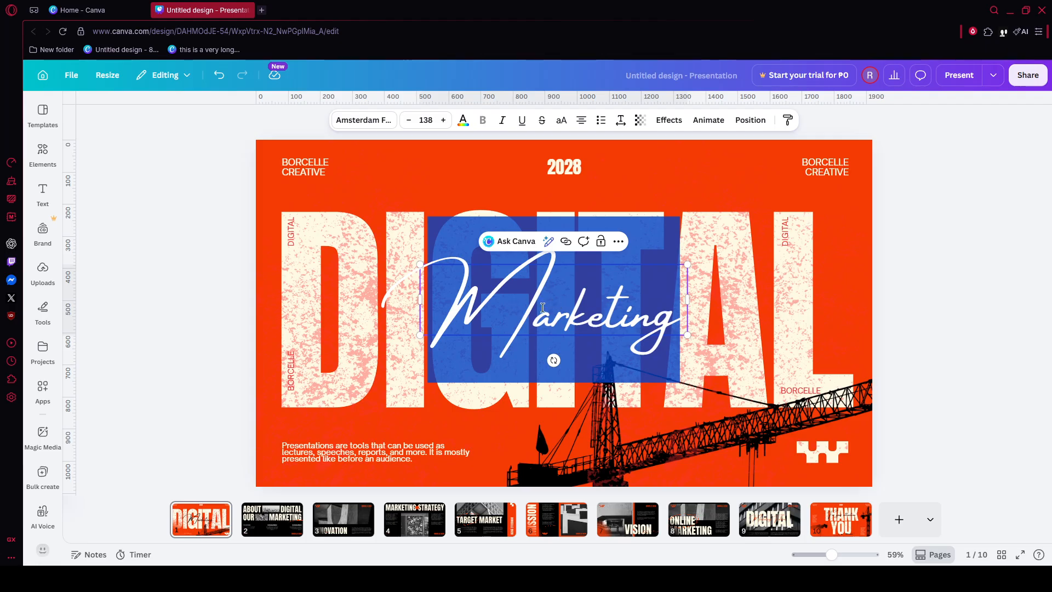
key(BackSpace)
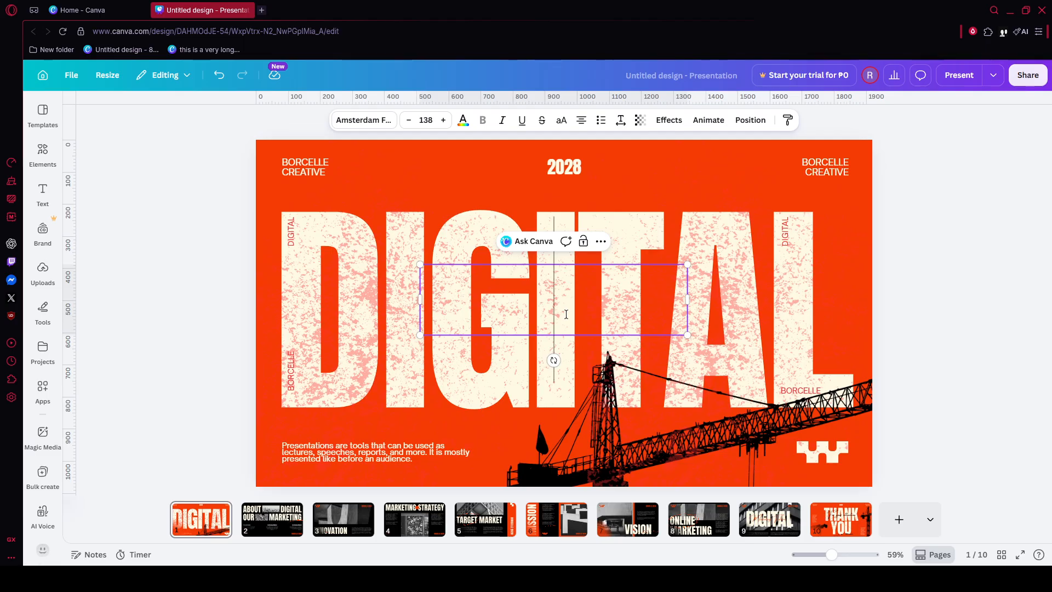
text(this si)
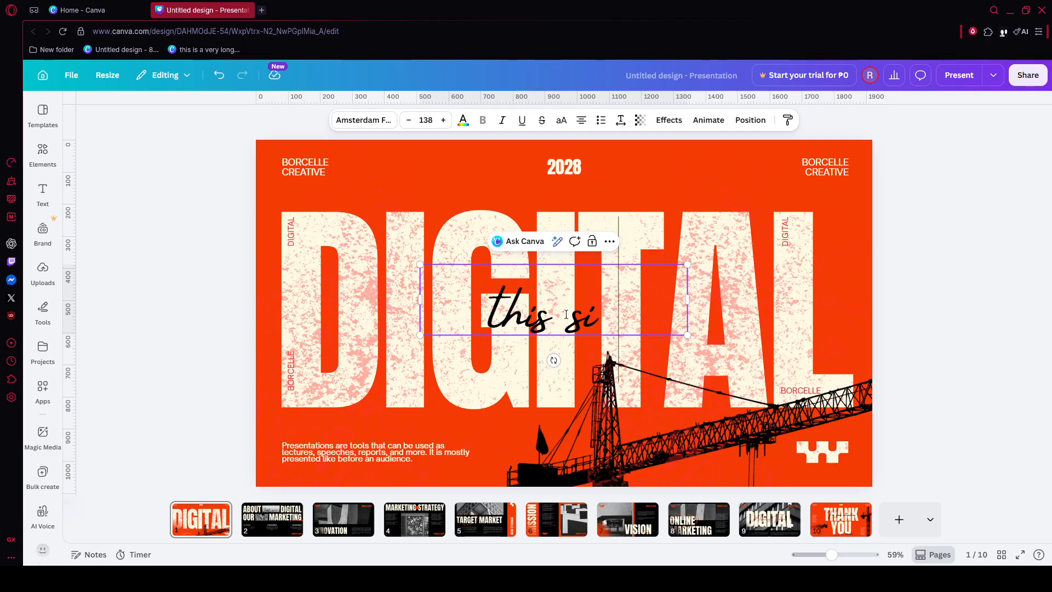
text( t)
key(BackSpace)
key(BackSpace)
key(BackSpace)
key(BackSpace)
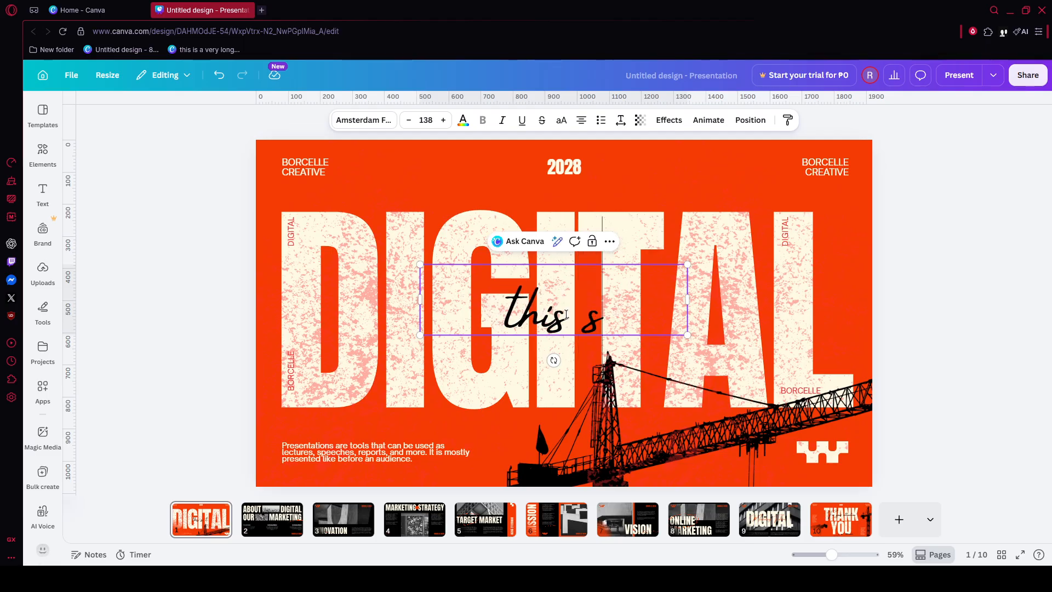
text(is the new)
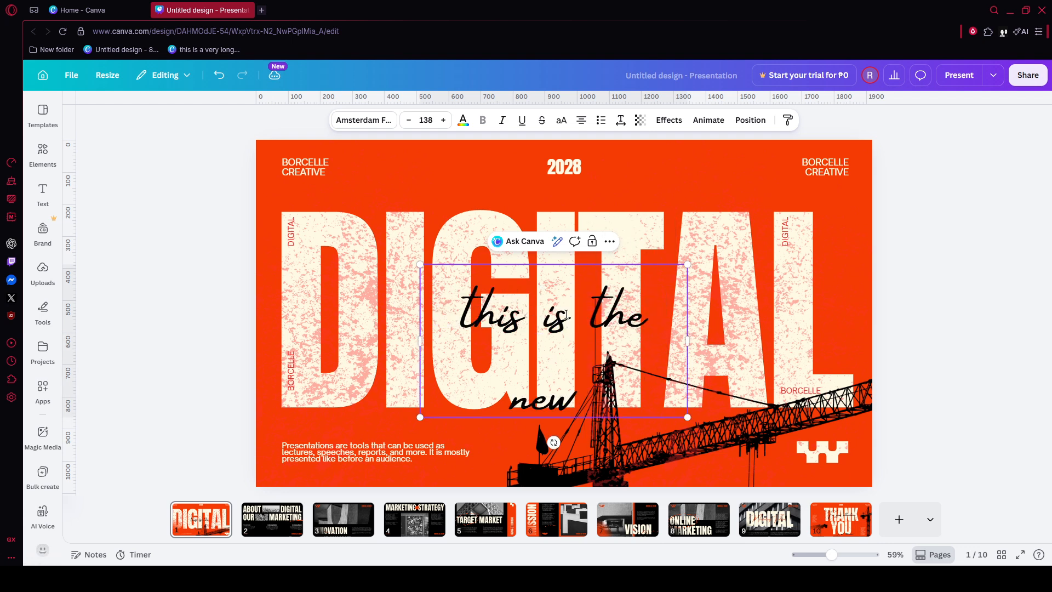
text( test)
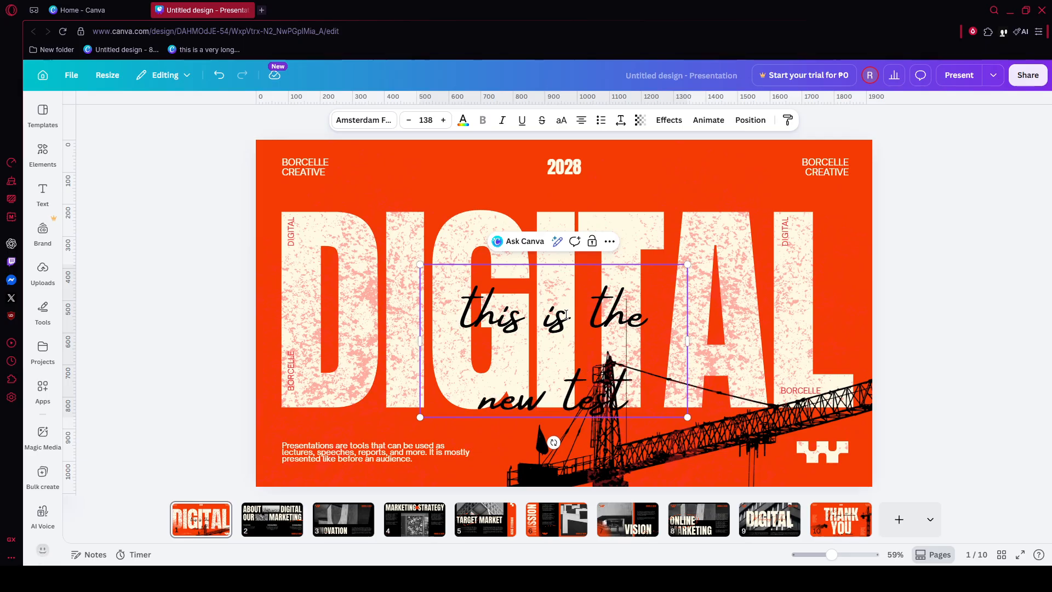
key(BackSpace)
key(BackSpace)
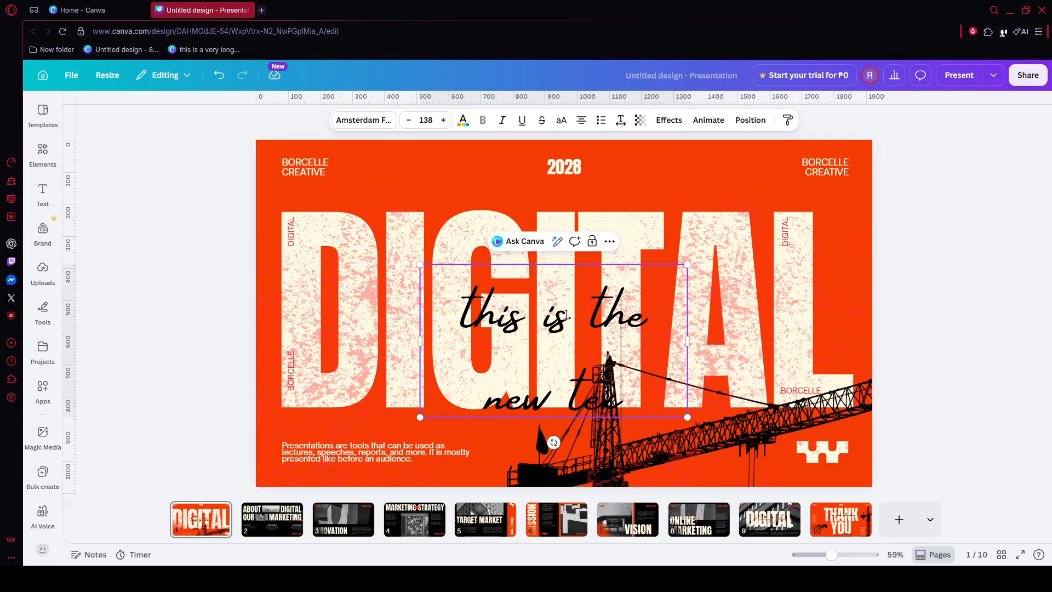
text(xtr)
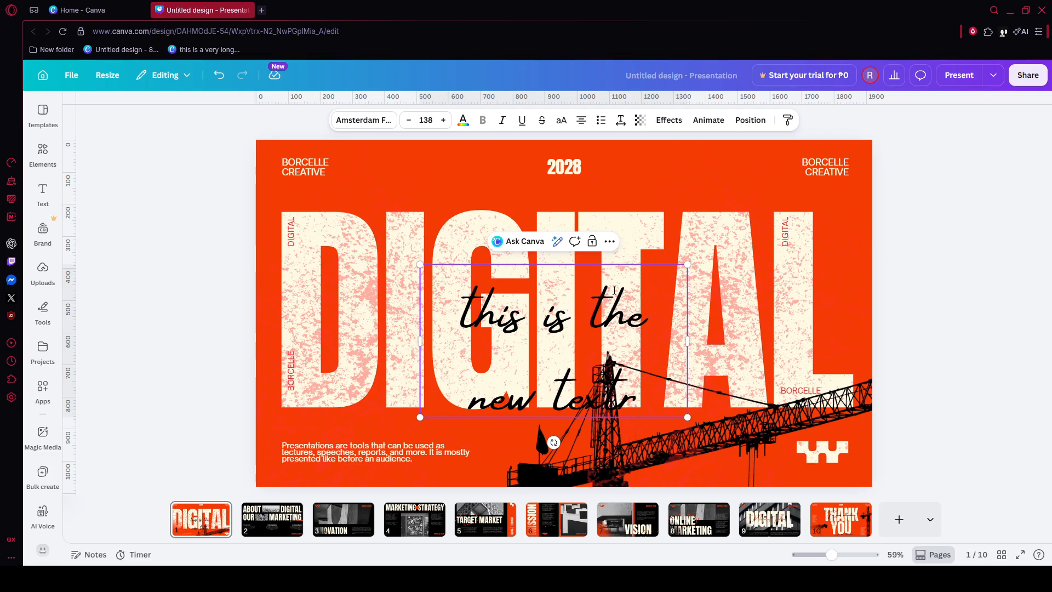
key(BackSpace)
click(960, 285)
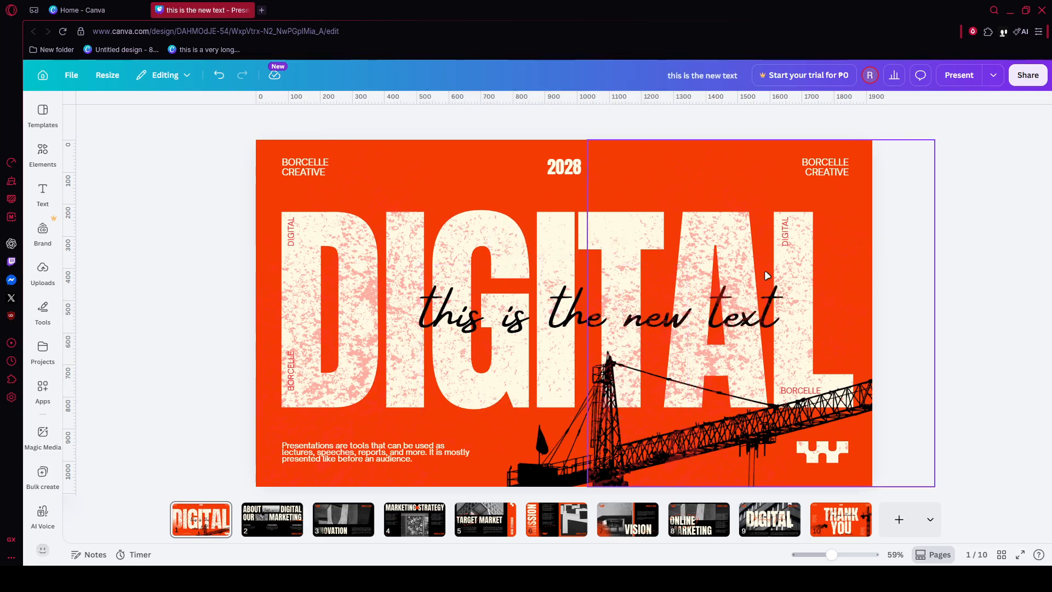
Step: Open the uploaded videos and try to place the first clip on the cover page
click(42, 272)
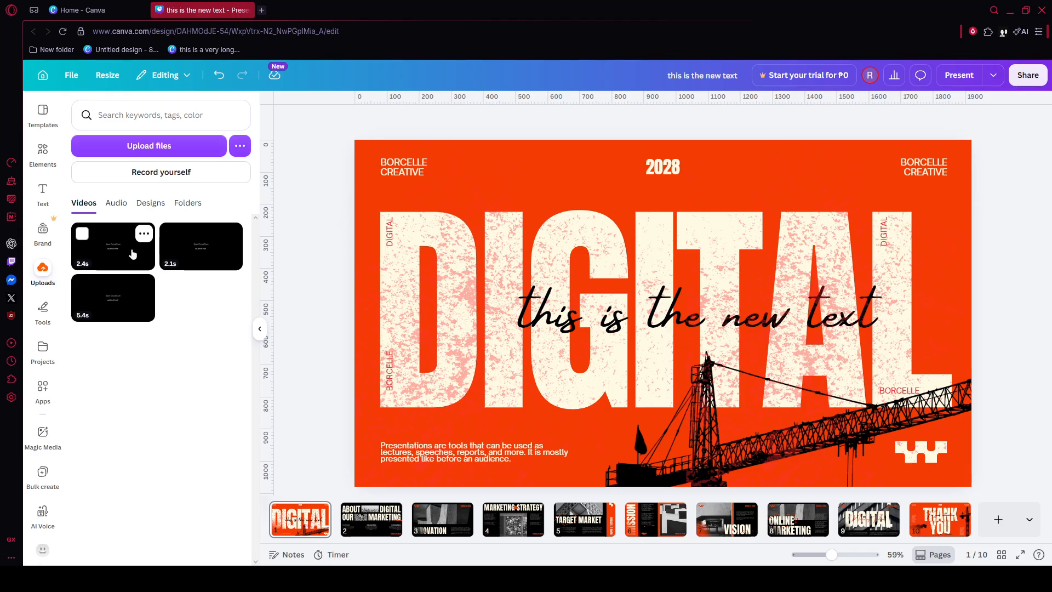
drag(106, 252, 280, 250)
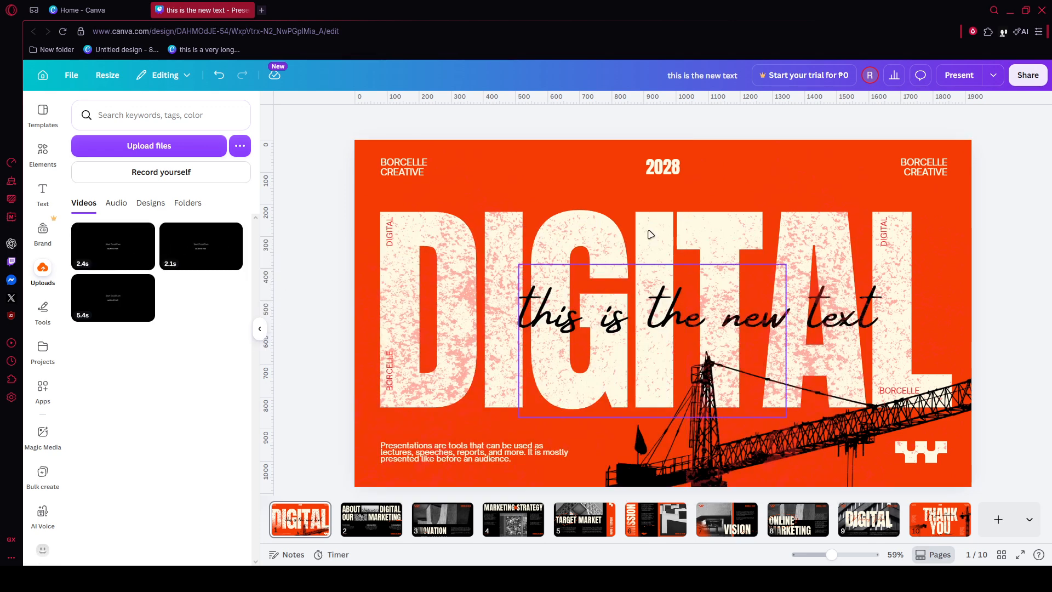
click(263, 332)
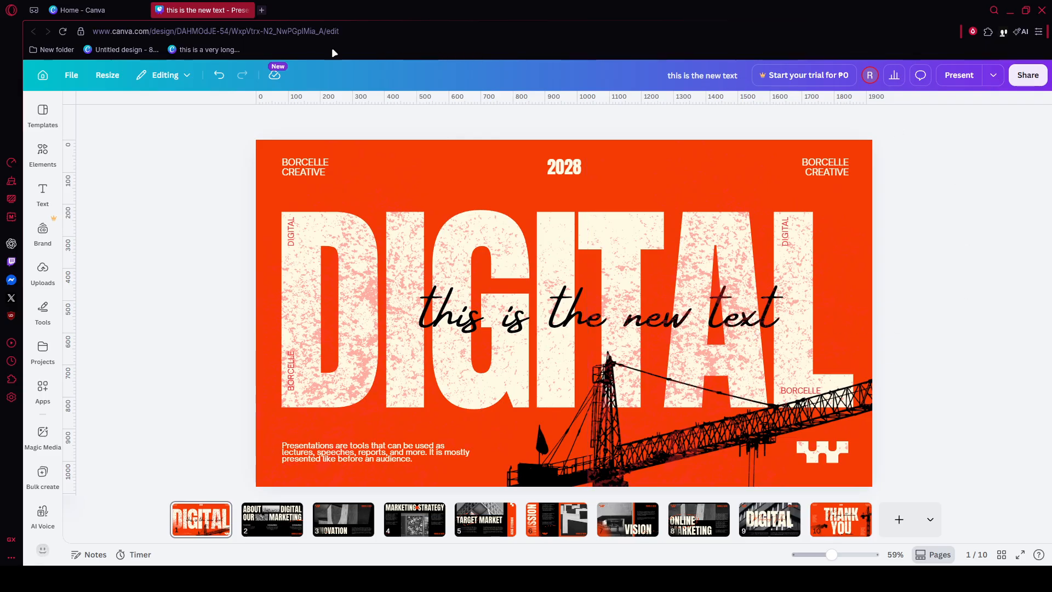
Step: Undo the text edits on the cover page until the script text reads "Marketing" again
click(219, 77)
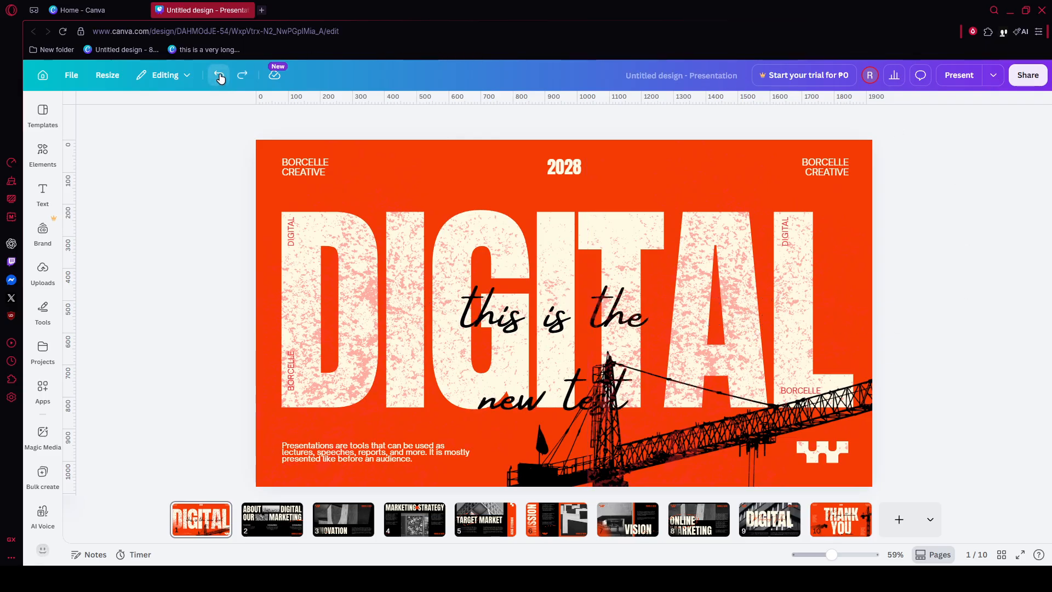
click(219, 76)
click(219, 76)
click(219, 77)
click(219, 77)
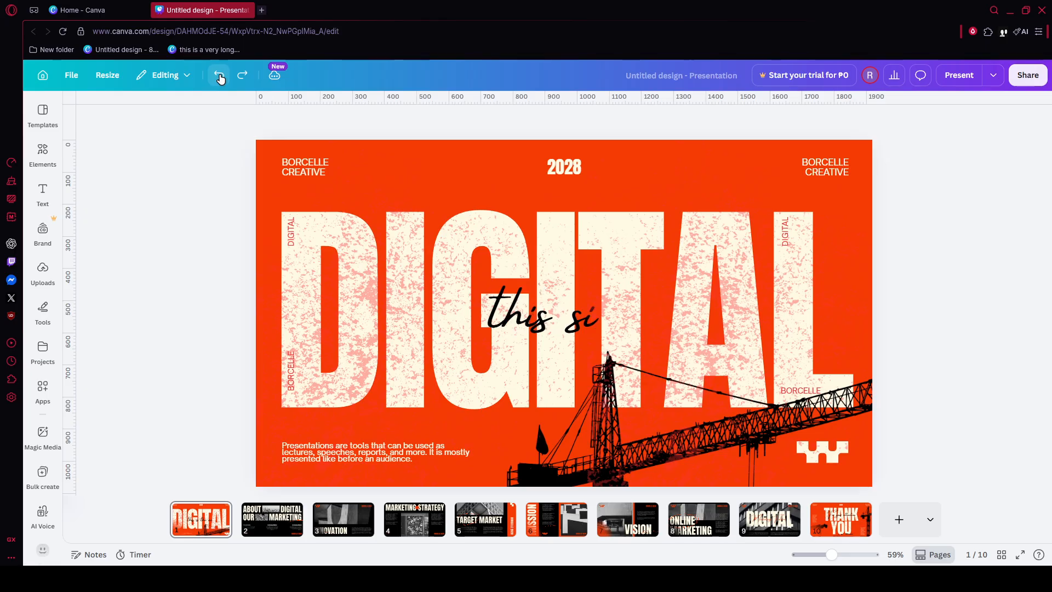
click(220, 77)
click(219, 77)
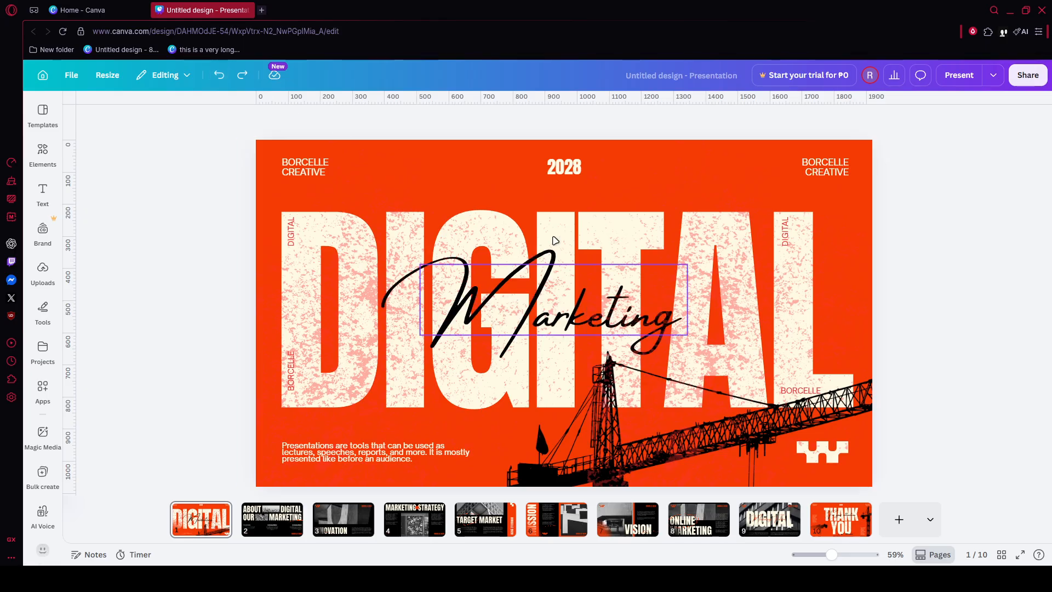
Step: Move the "Marketing" script text slightly to the right on the cover page and deselect it
click(502, 300)
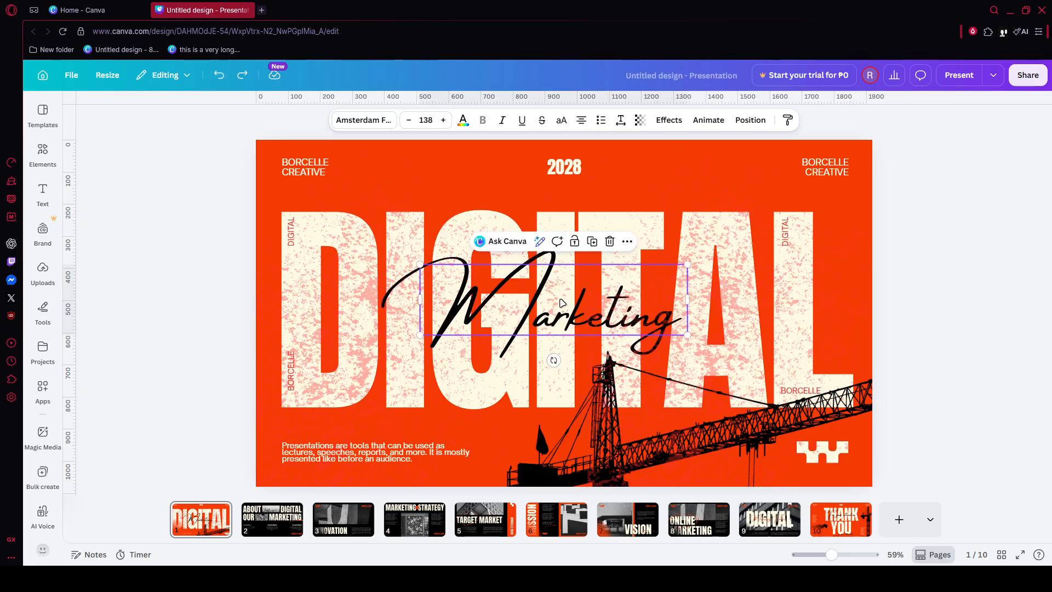
mouse_move(562, 302)
mouse_down()
mouse_move(531, 301)
mouse_move(606, 302)
mouse_move(556, 301)
mouse_move(573, 302)
mouse_up()
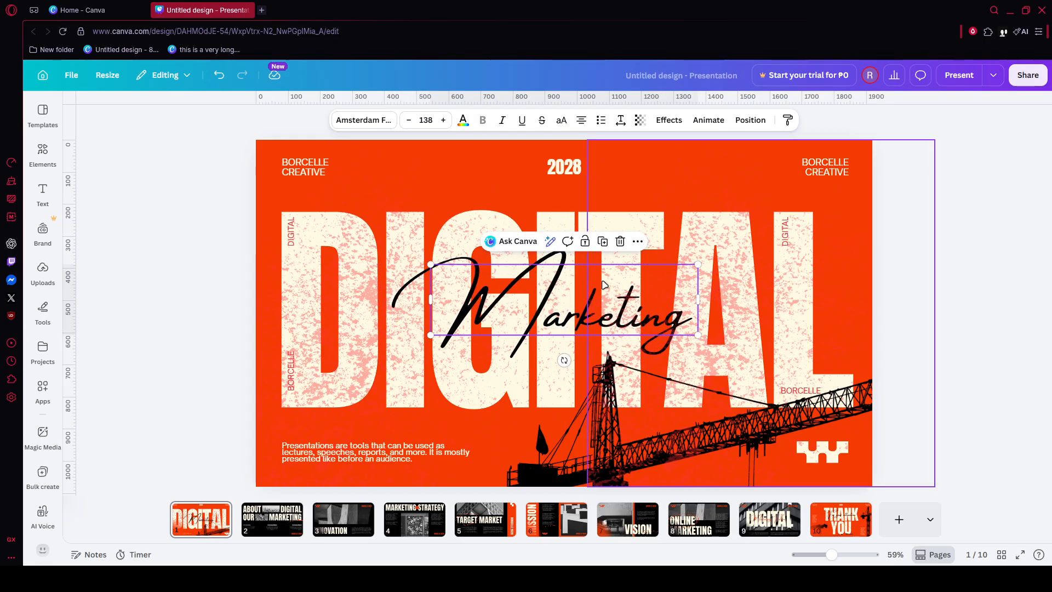
click(989, 315)
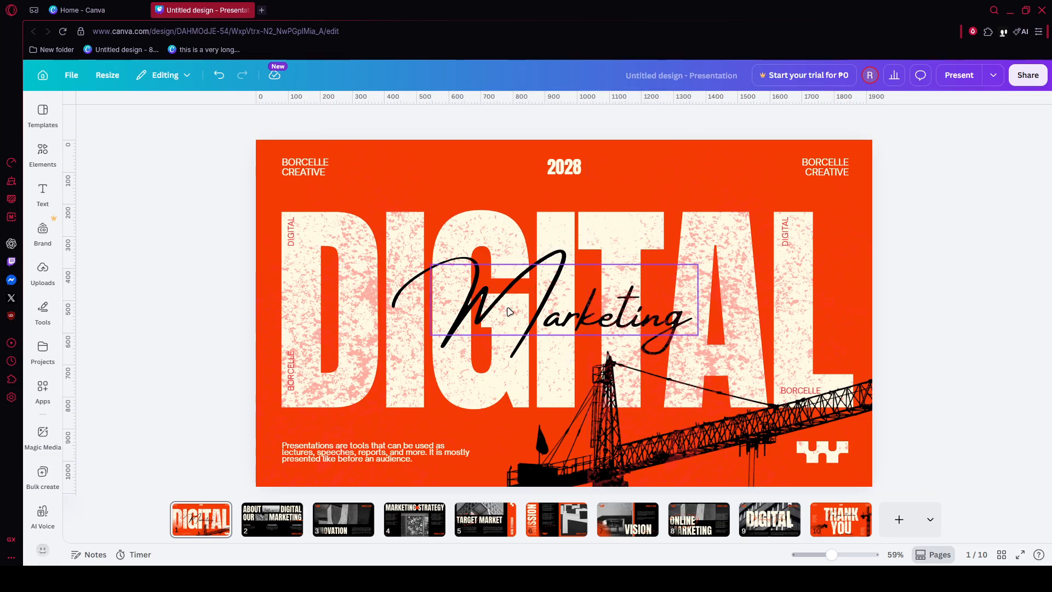
Step: Go to page 2 and open the design's download settings, keeping PDF Standard as the file type
key(Page_Down)
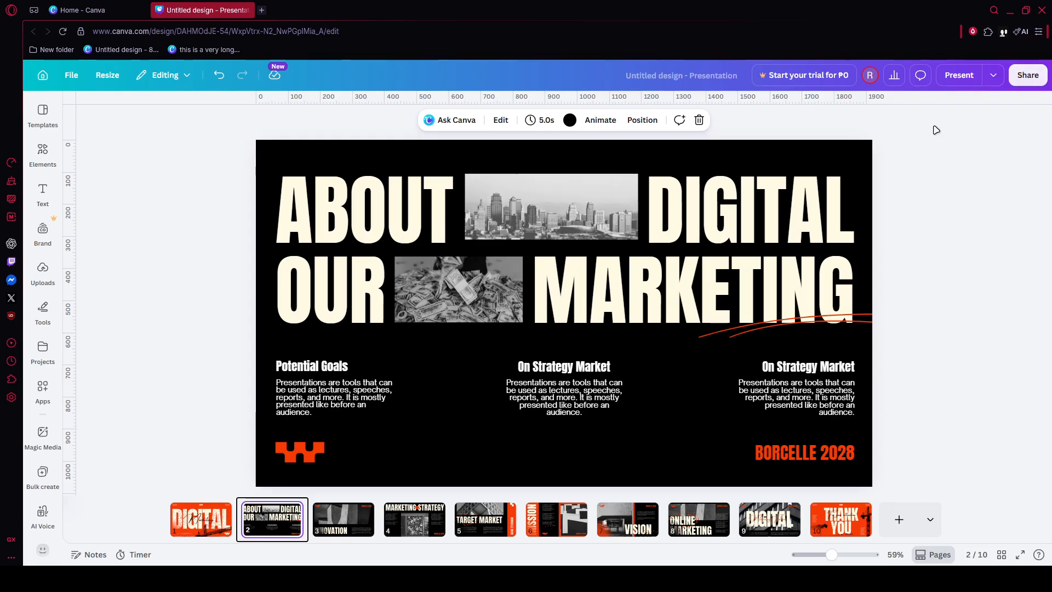
click(1029, 80)
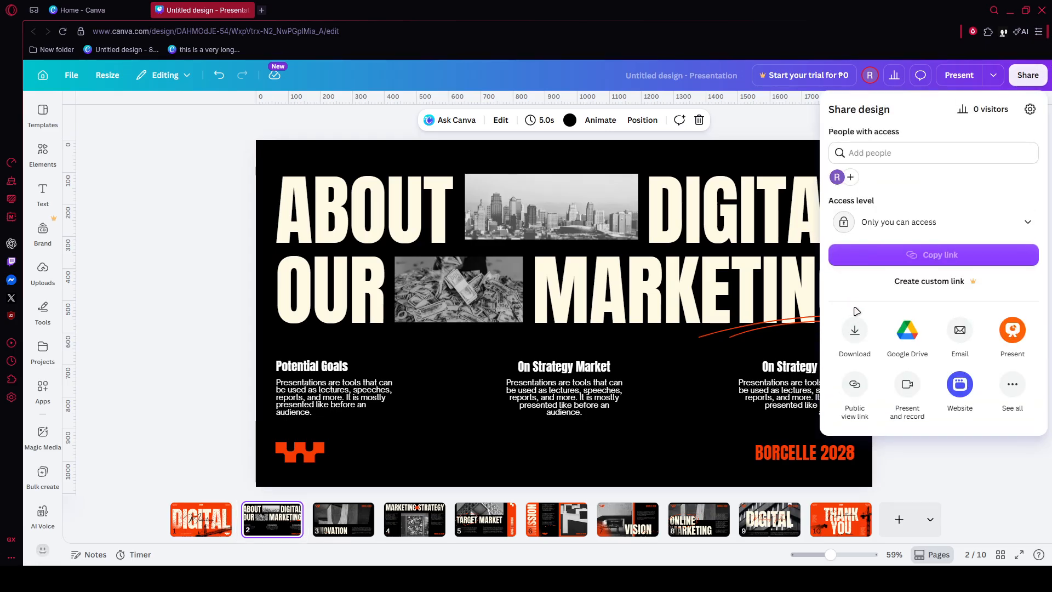
click(861, 330)
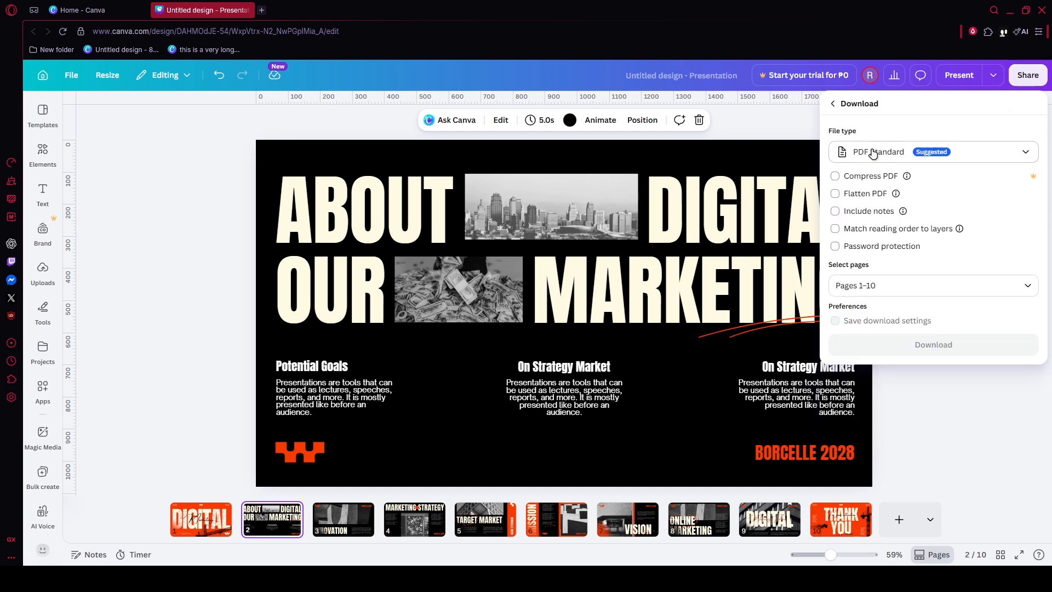
click(863, 147)
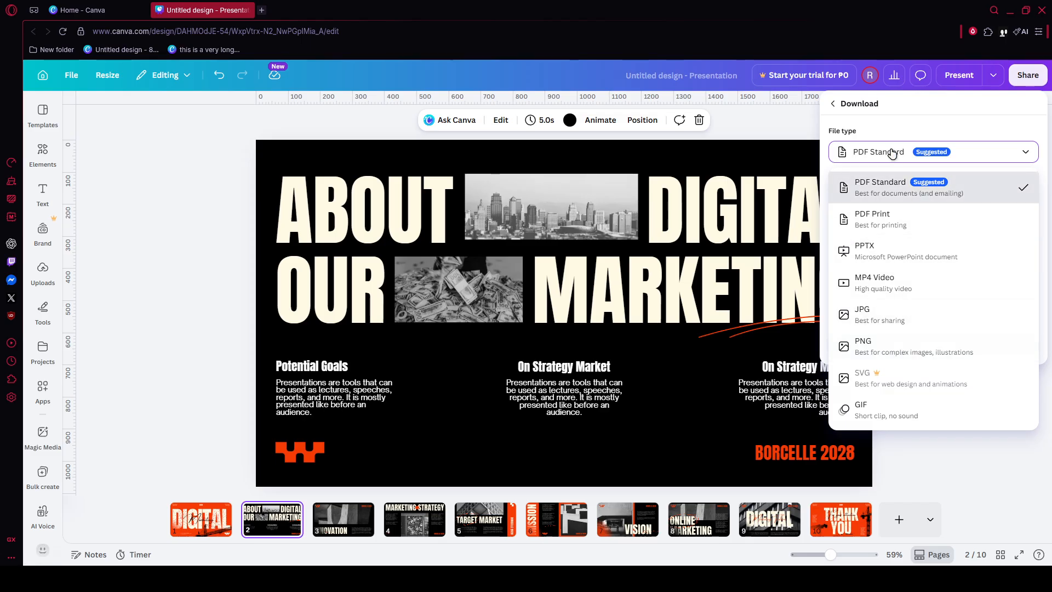
click(892, 153)
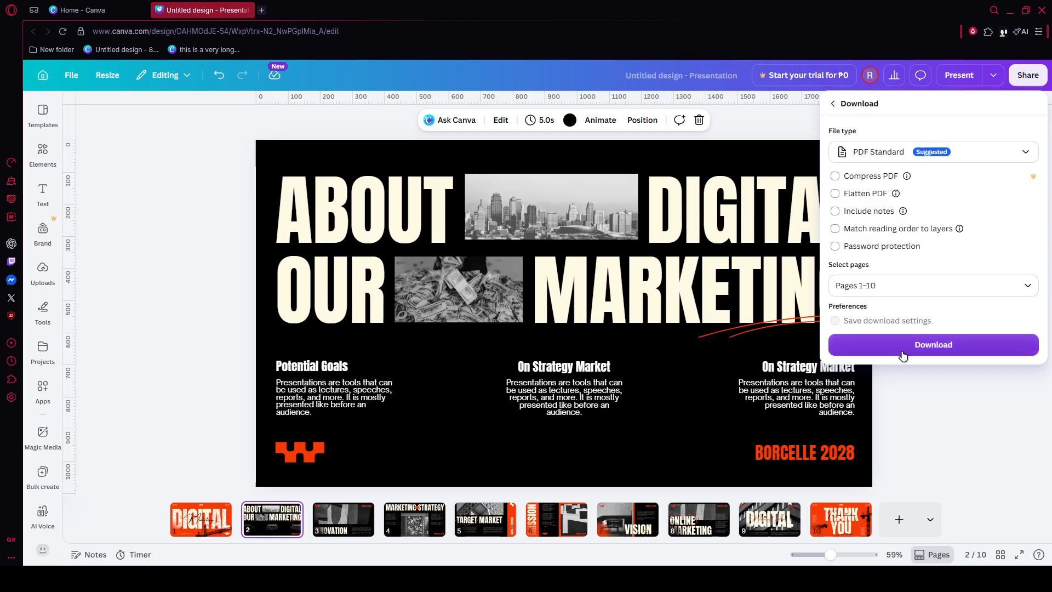